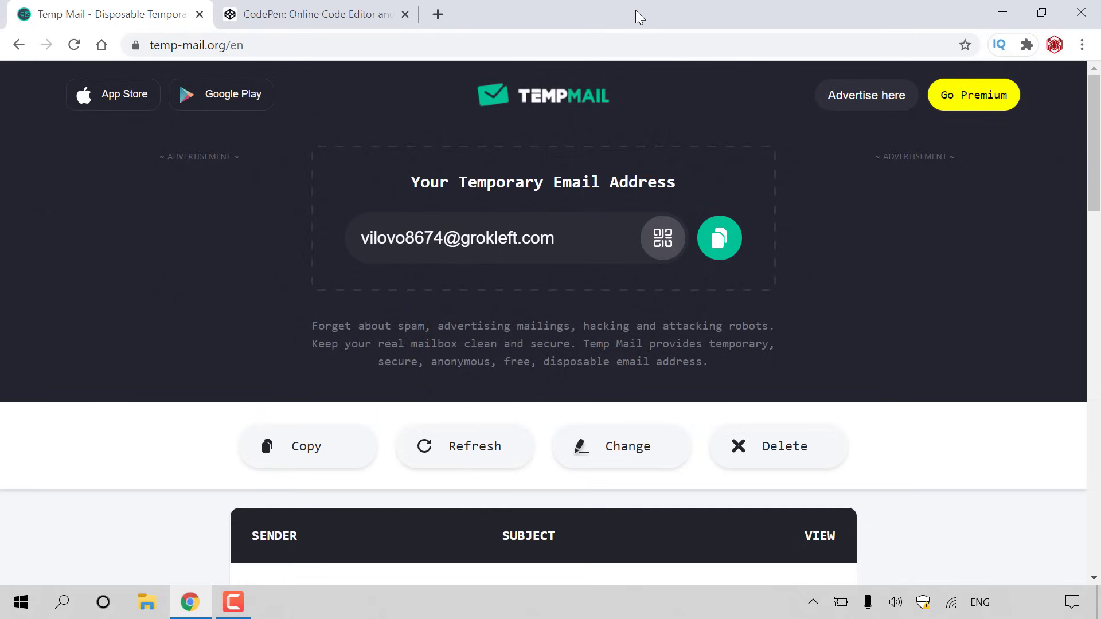
- Reload the Temp Mail page from the address bar
{"action": "left_click", "coordinate": [275, 47]}
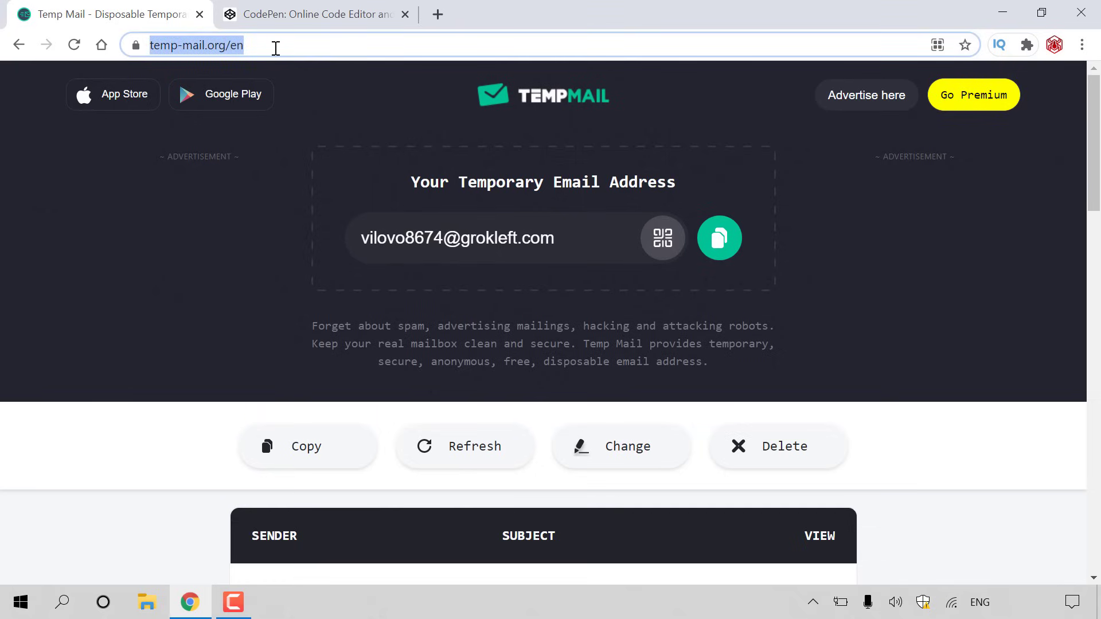
{"action": "left_click", "coordinate": [275, 47]}
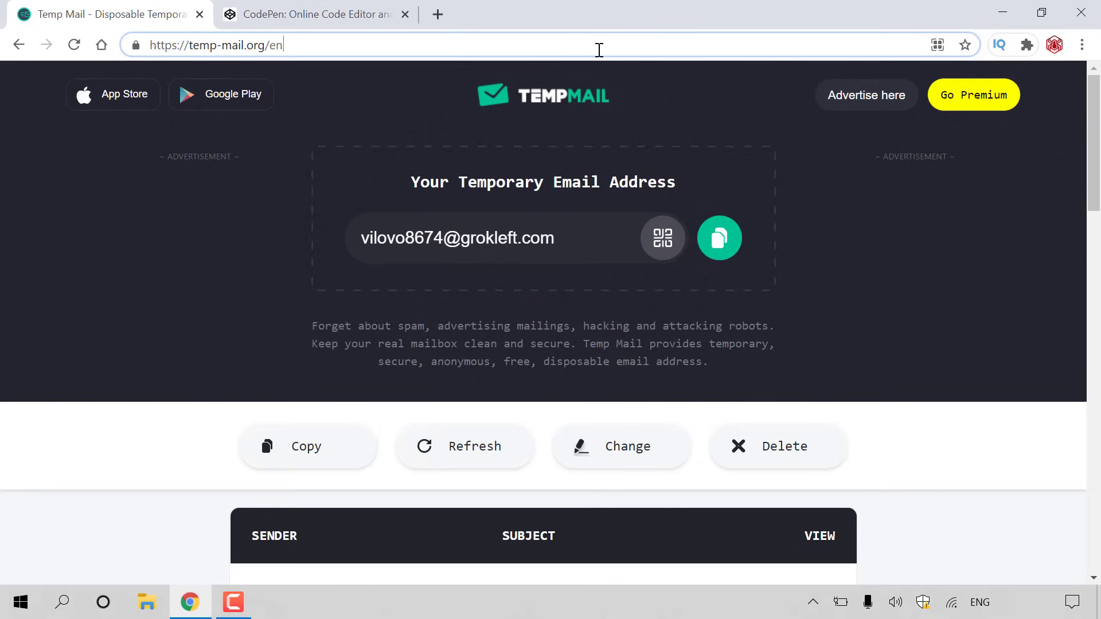
{"action": "key", "text": "Return"}
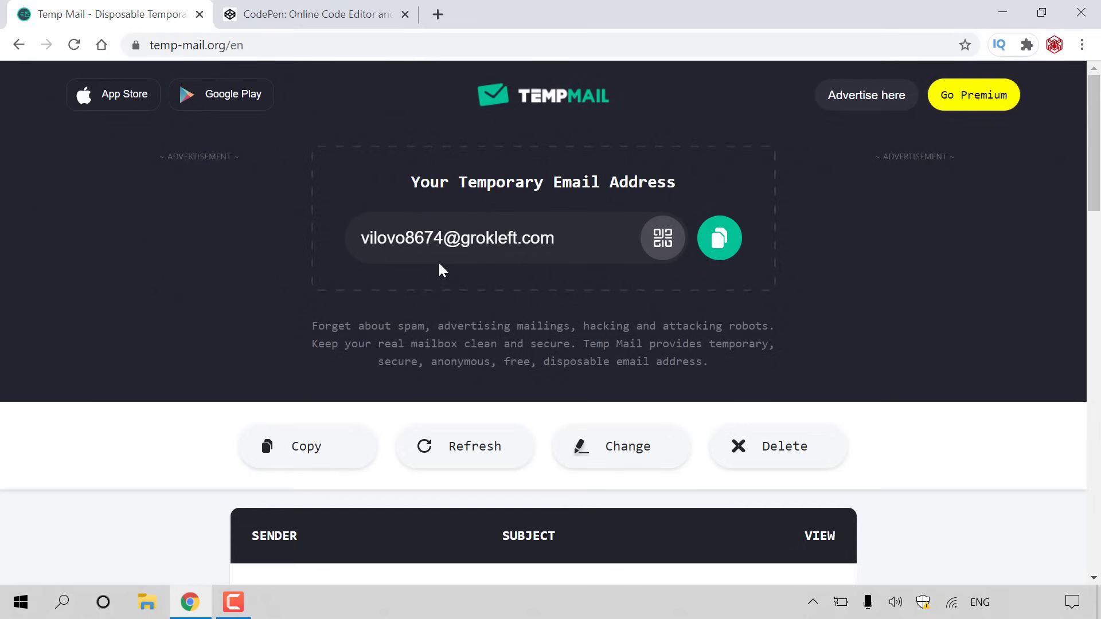
- Copy the temporary email address to the clipboard, briefly checking its QR code
{"action": "left_click", "coordinate": [719, 239]}
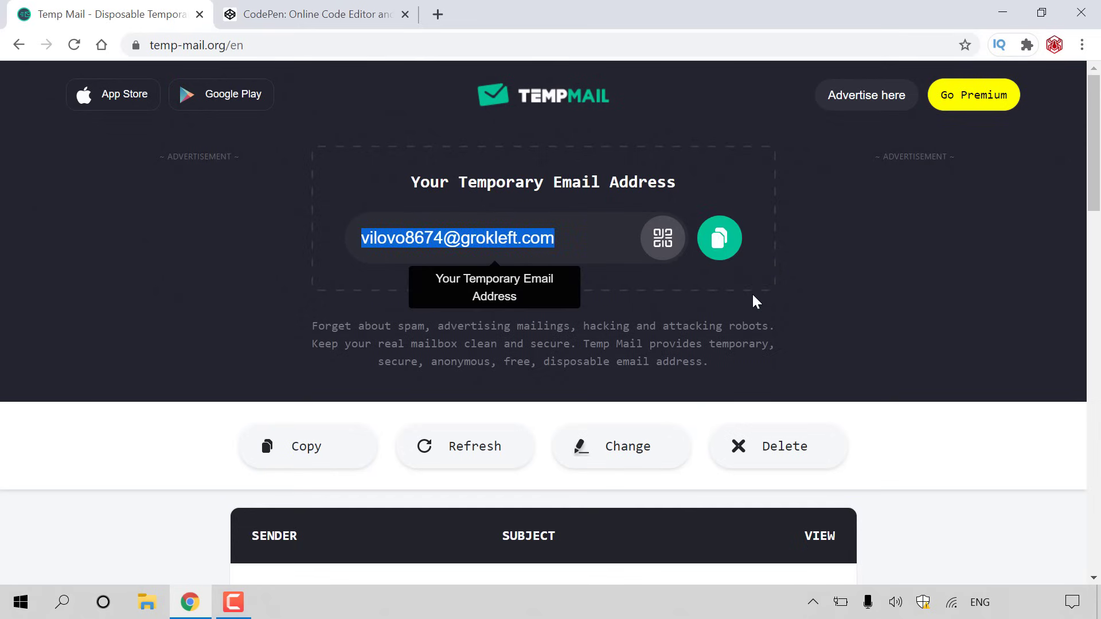
{"action": "left_click", "coordinate": [665, 246]}
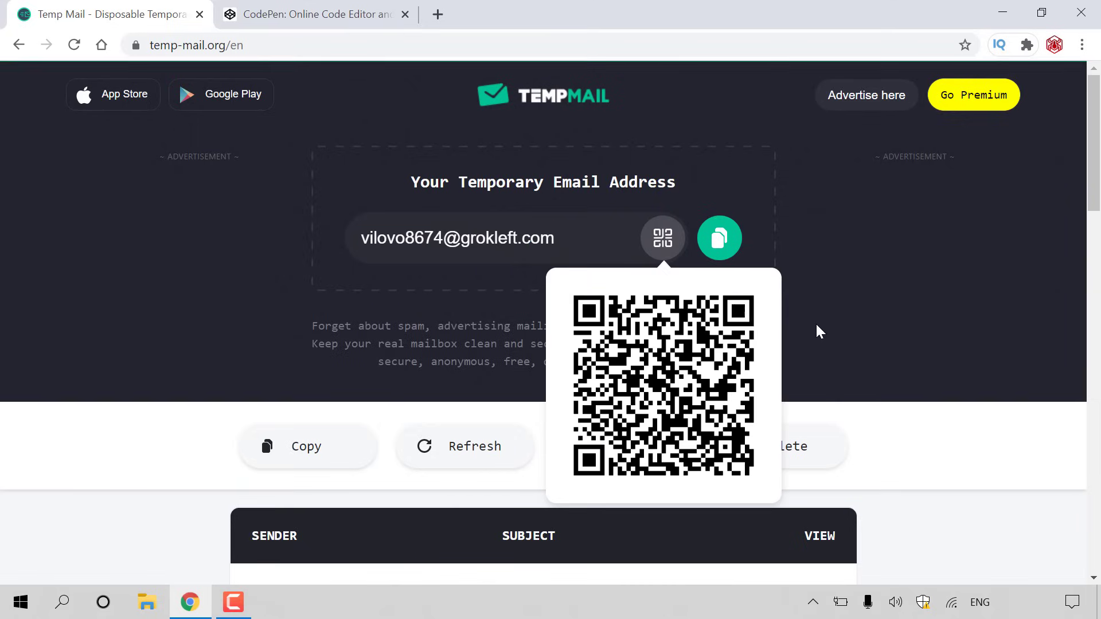
{"action": "left_click", "coordinate": [817, 325]}
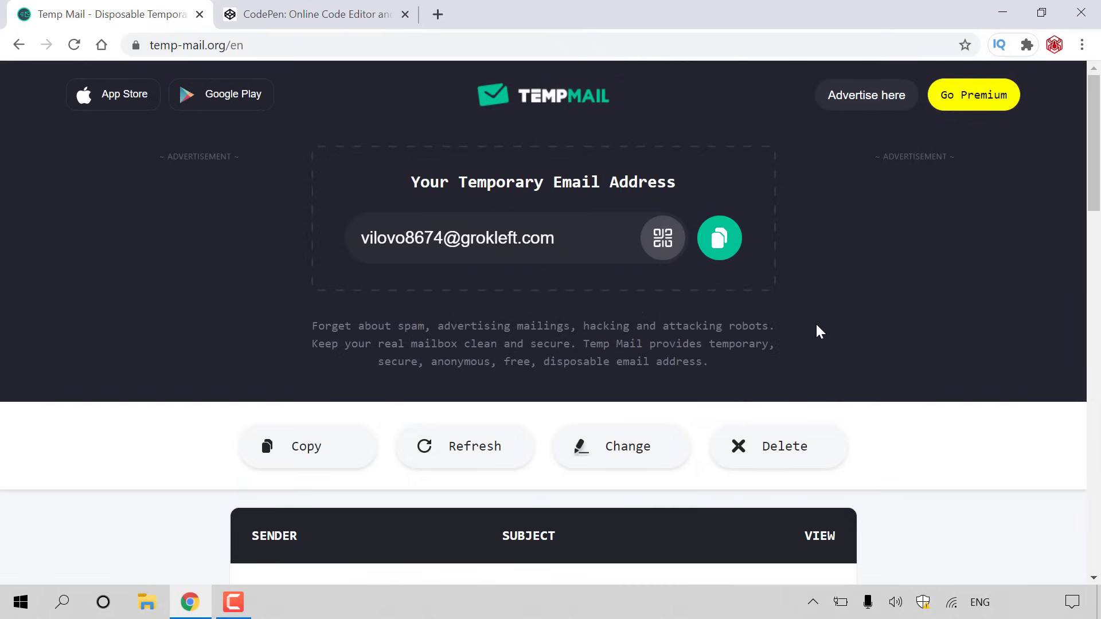
{"action": "left_click", "coordinate": [720, 241]}
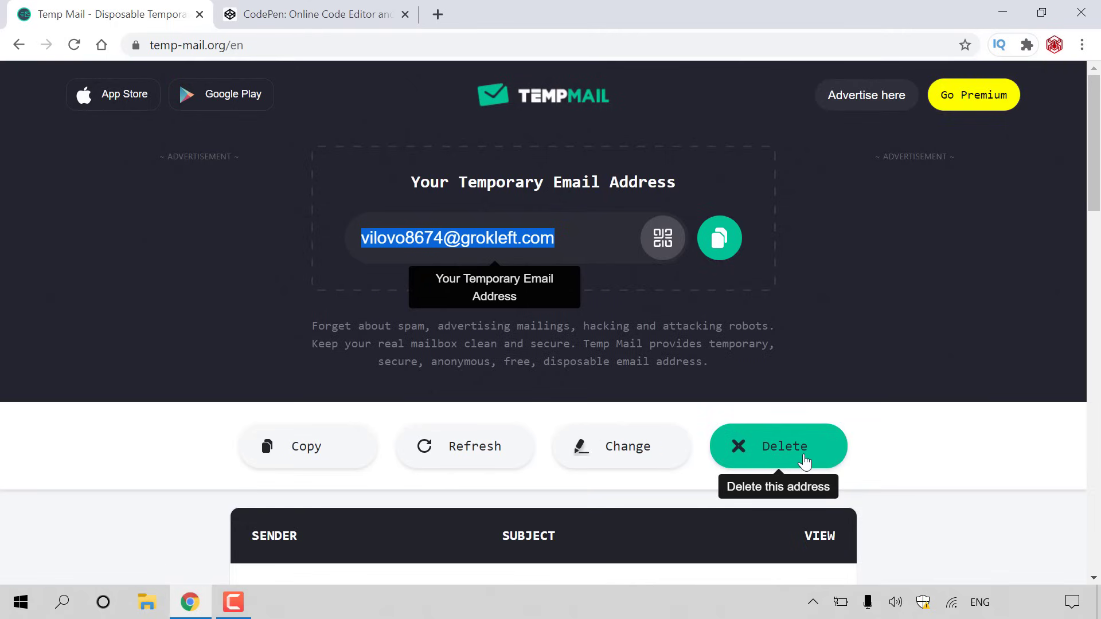
- Scroll down until the empty Temp Mail inbox table is visible
{"action": "scroll", "coordinate": [1098, 158], "scroll_direction": "down", "scroll_amount": 3}
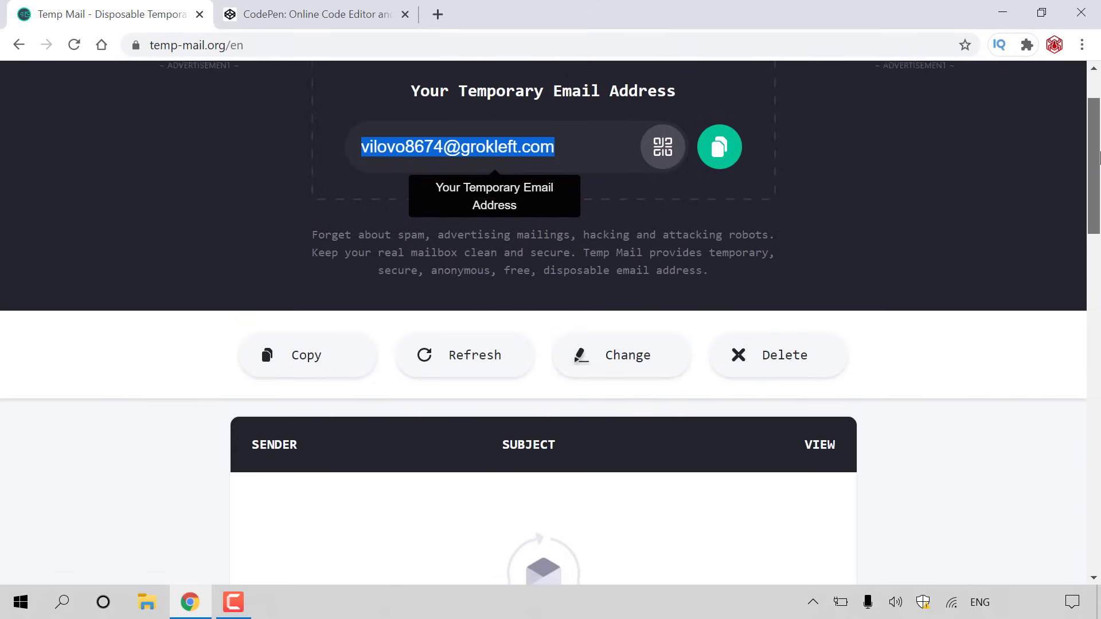
{"action": "left_click_drag", "start_coordinate": [1099, 158], "coordinate": [1099, 238]}
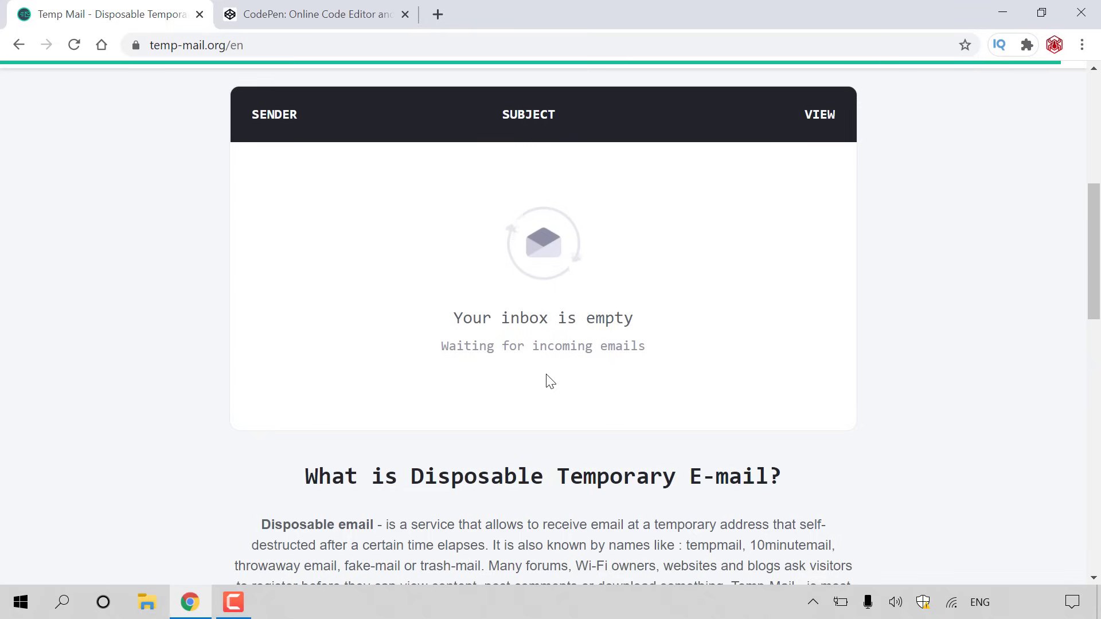
- In the CodePen tab, open the free sign-up page and choose Sign Up with Email
{"action": "left_click", "coordinate": [332, 26]}
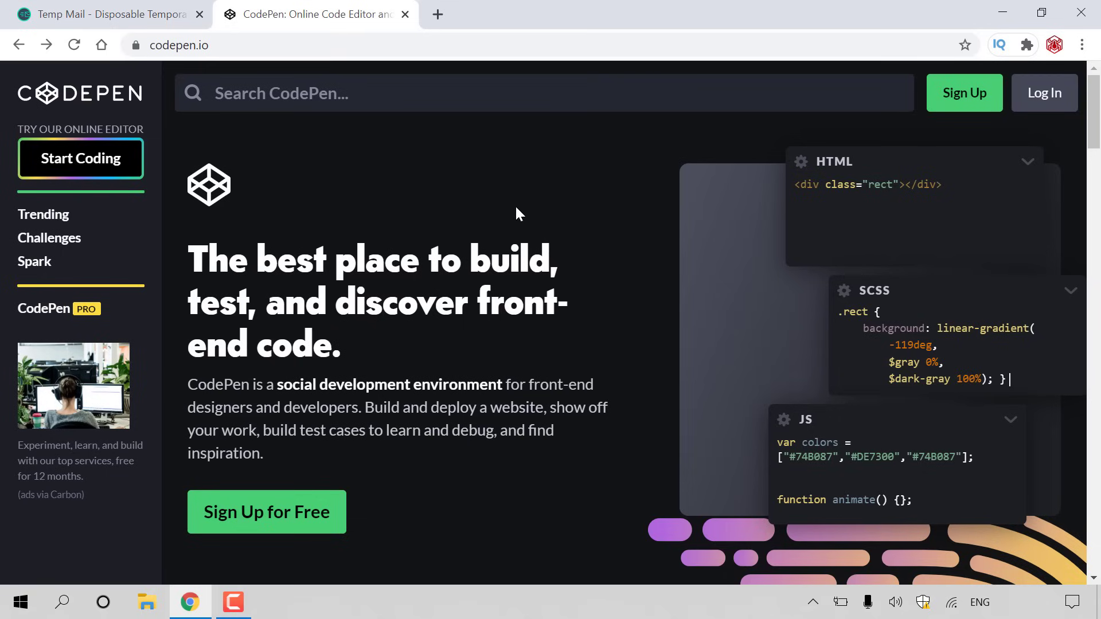
{"action": "left_click", "coordinate": [975, 102]}
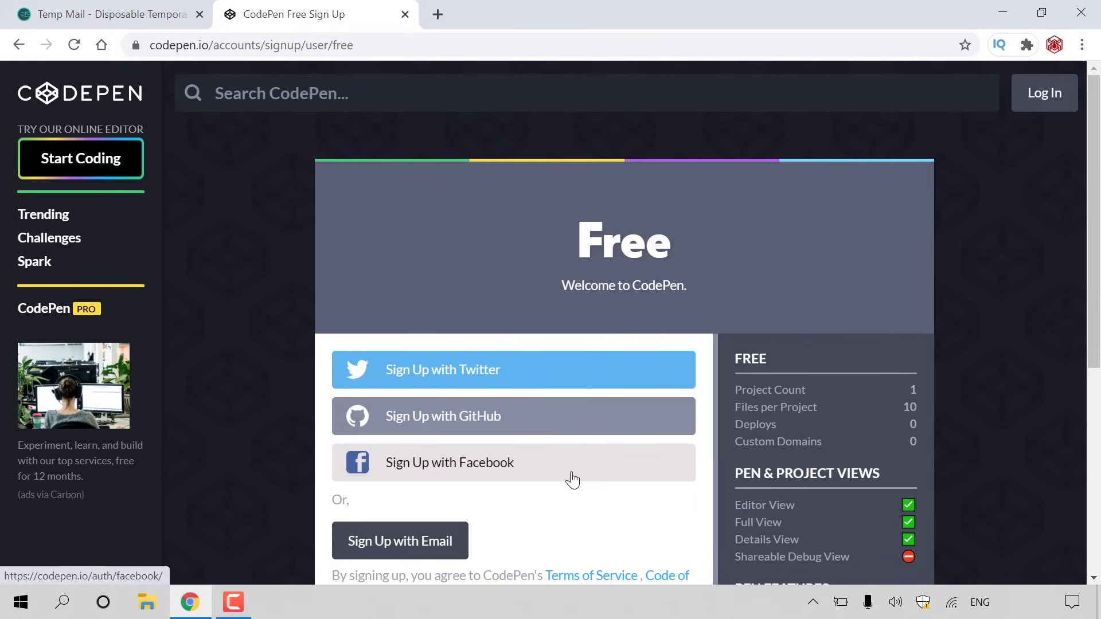
{"action": "left_click", "coordinate": [457, 552]}
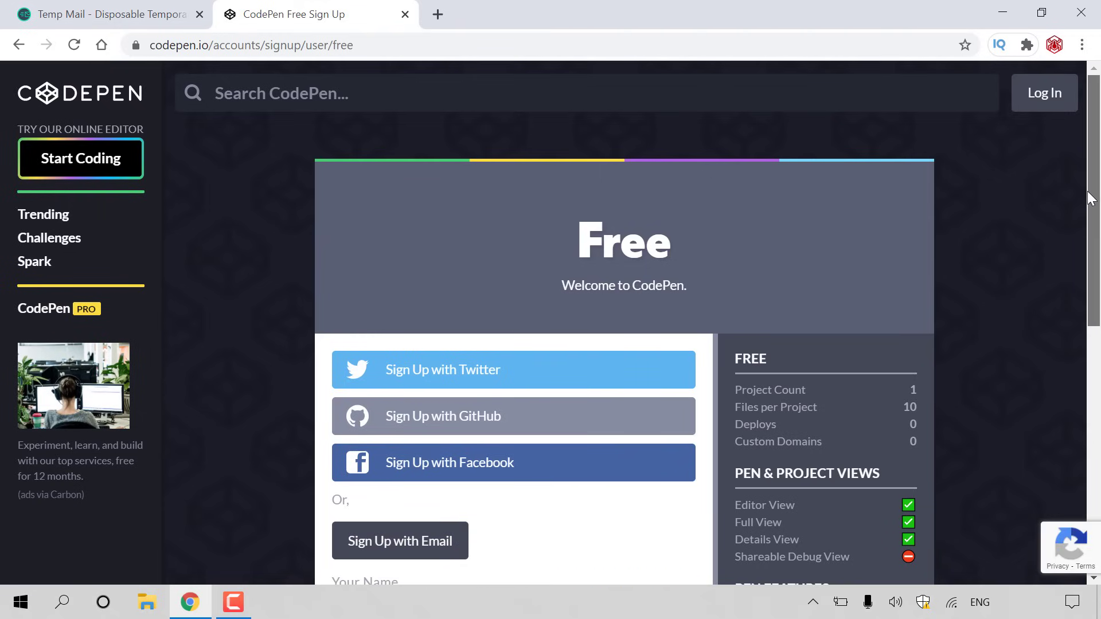
- Paste the temporary address into the sign-up form's Email field
{"action": "left_click_drag", "start_coordinate": [1091, 200], "coordinate": [1099, 308]}
{"action": "scroll", "coordinate": [1099, 308], "scroll_direction": "down", "scroll_amount": 4}
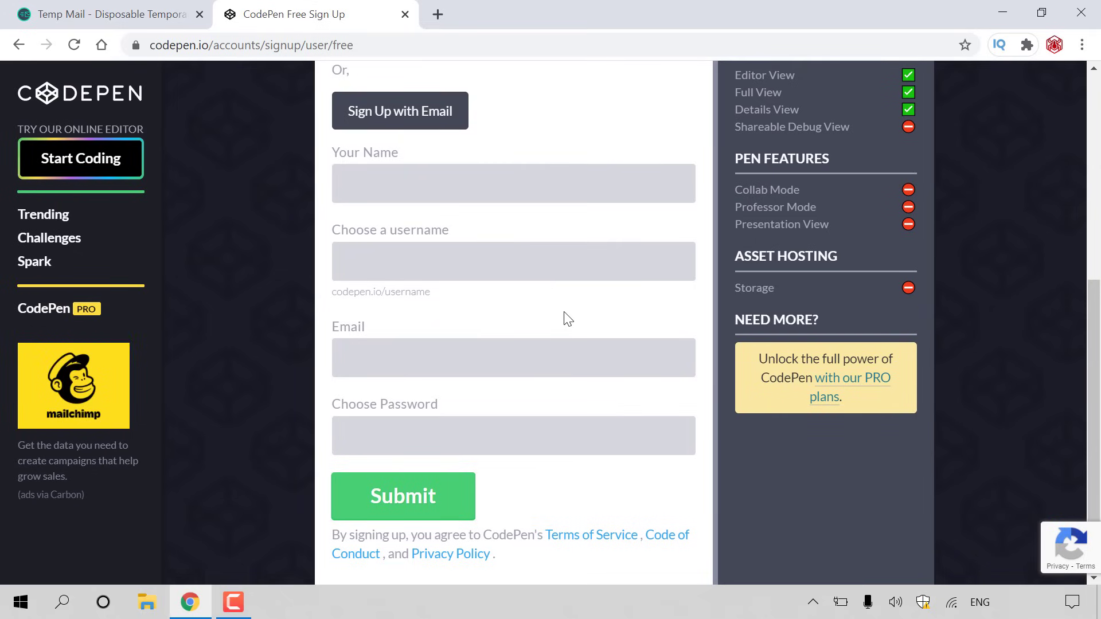
{"action": "right_click", "coordinate": [564, 356]}
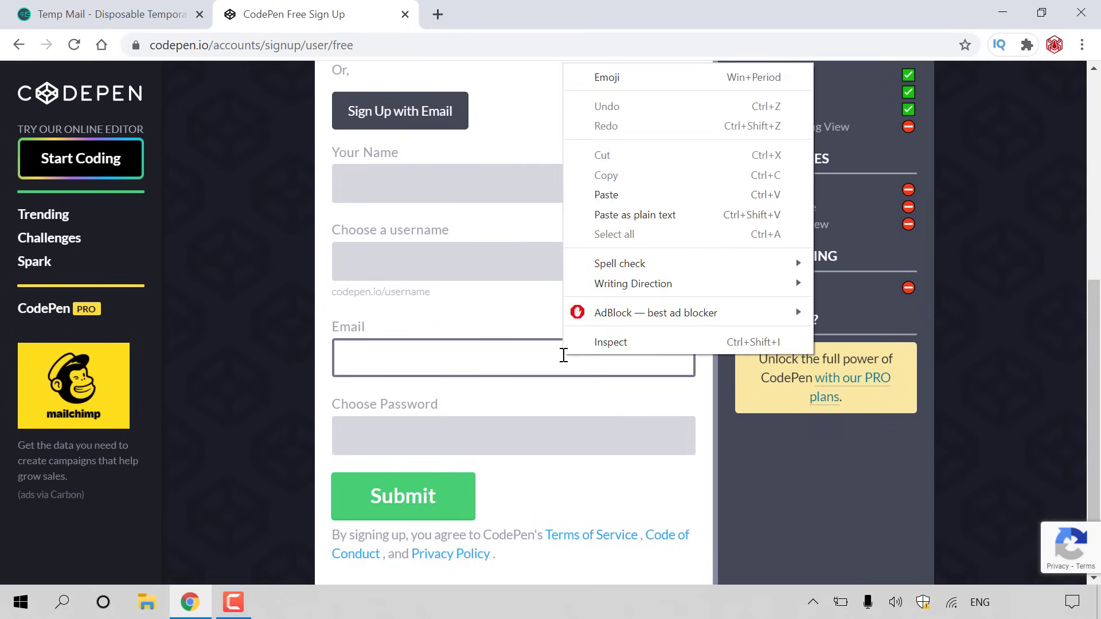
{"action": "left_click", "coordinate": [601, 198]}
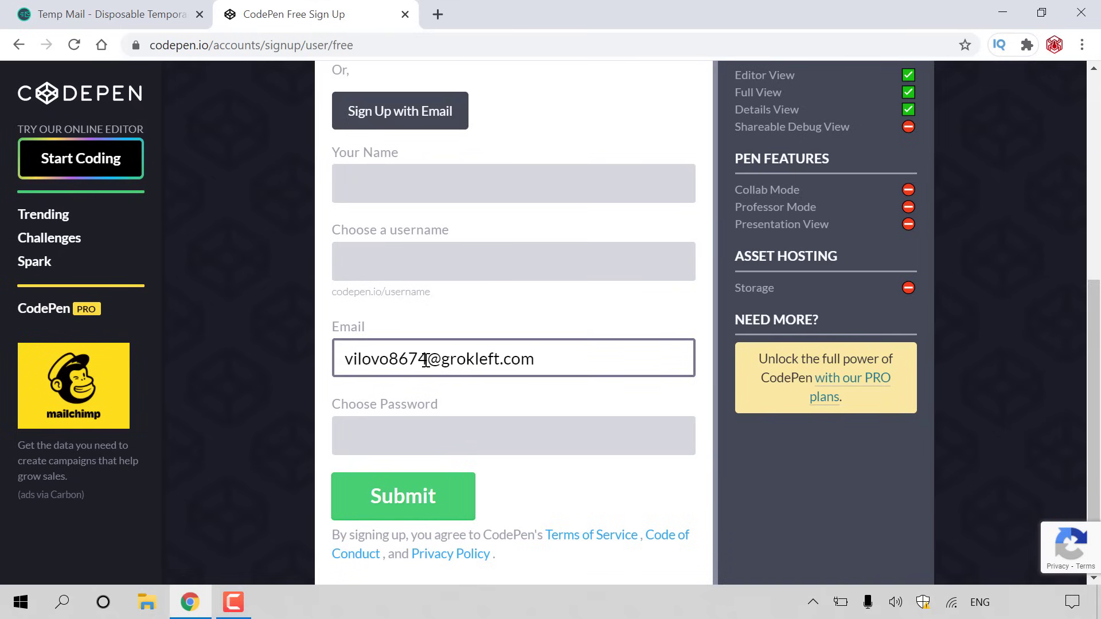
- Use the address's part before @ as Your Name and username, then enter a password
{"action": "left_click_drag", "start_coordinate": [427, 360], "coordinate": [325, 359]}
{"action": "left_click", "coordinate": [392, 193]}
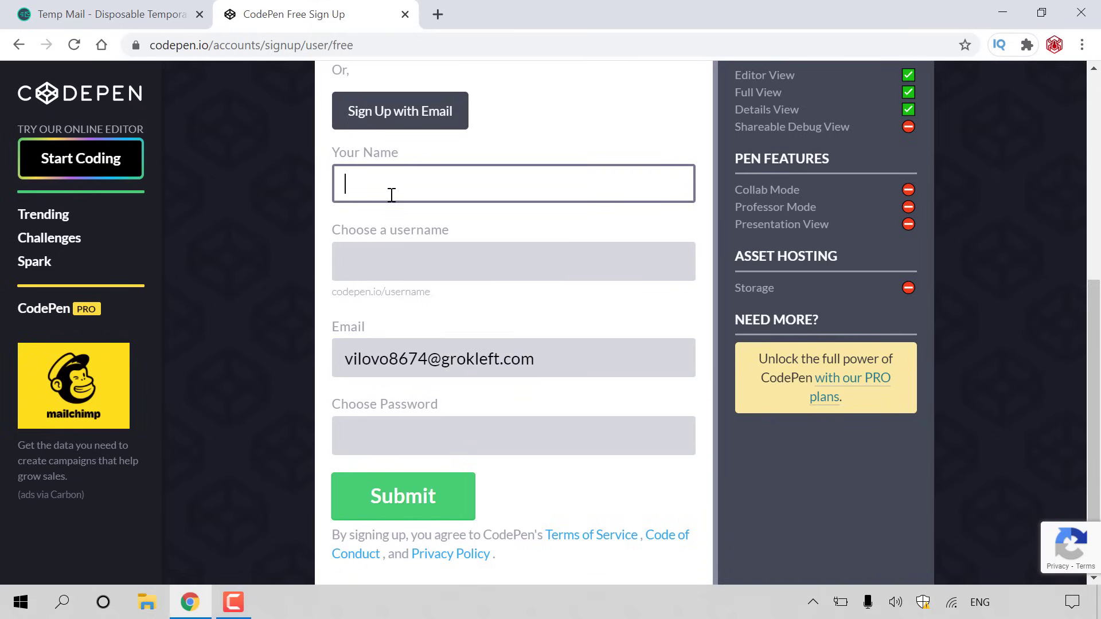
{"action": "key", "text": "ctrl+v"}
{"action": "left_click", "coordinate": [399, 272]}
{"action": "key", "text": "ctrl+v"}
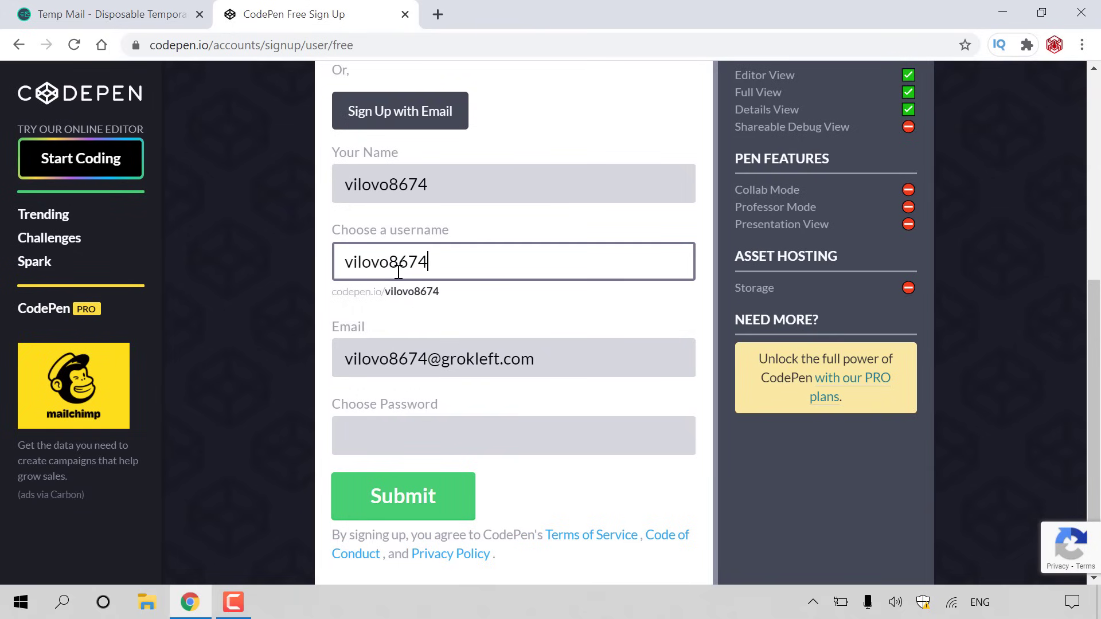
{"action": "left_click", "coordinate": [456, 445]}
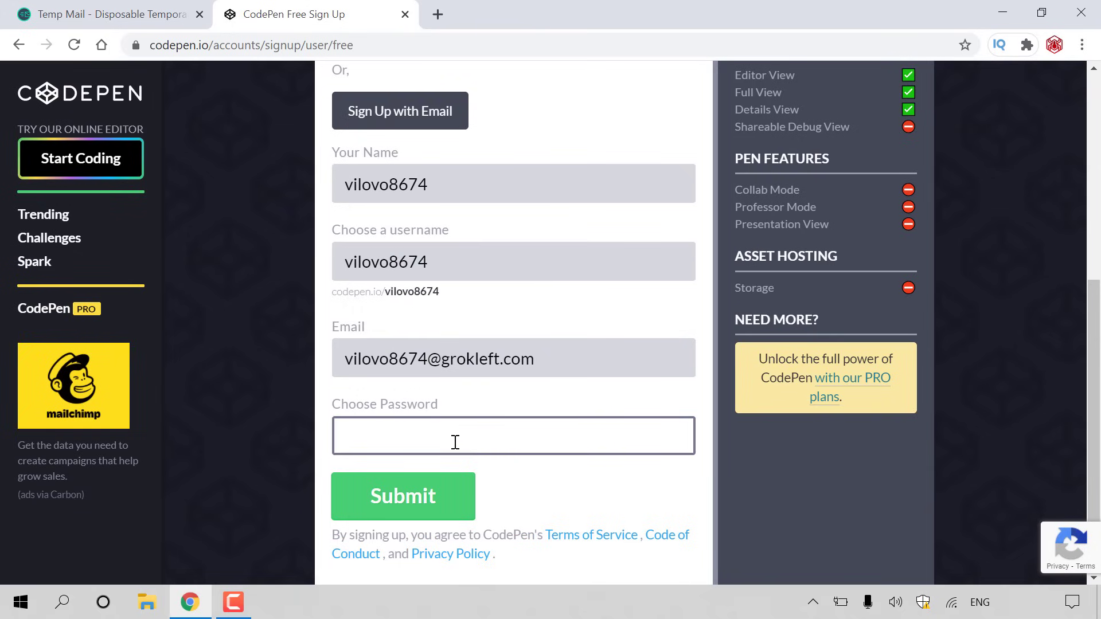
{"action": "type", "text": "•••••••••••••"}
- Submit the CodePen sign-up form and decline Chrome's offer to save the password
{"action": "left_click", "coordinate": [427, 496]}
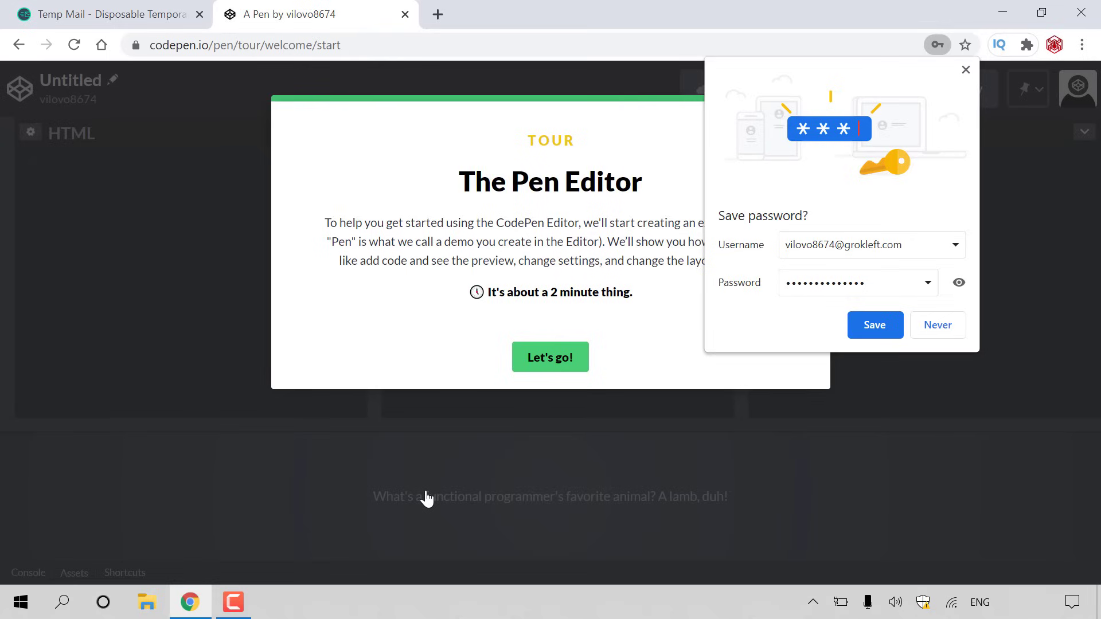
{"action": "left_click", "coordinate": [940, 329]}
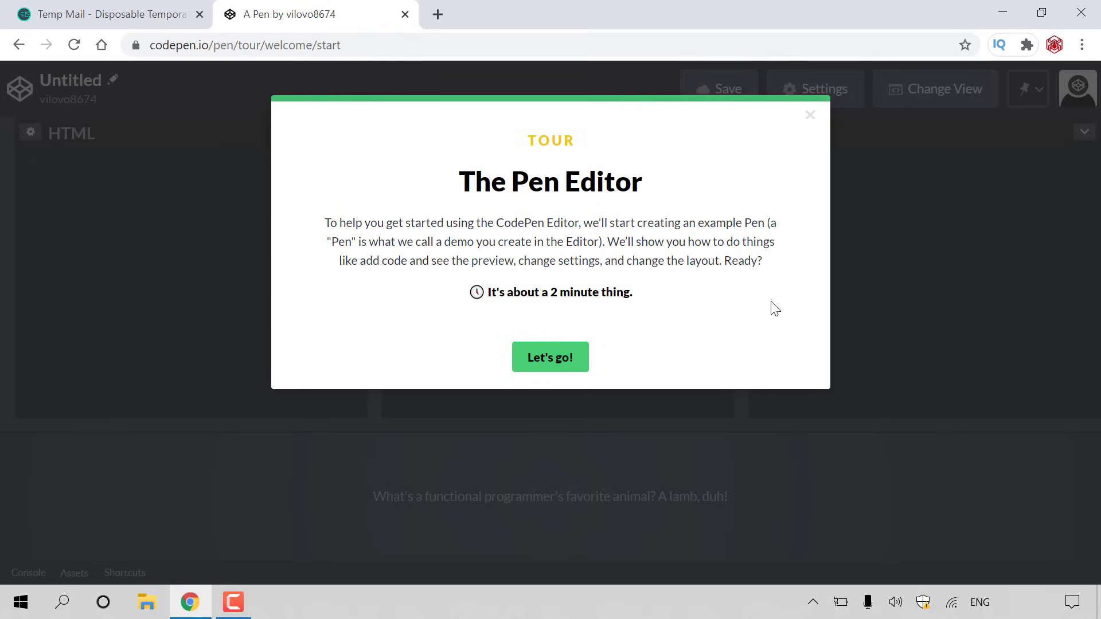
- Back in Temp Mail, open the 'Welcome to CodePen' email from the inbox
{"action": "left_click", "coordinate": [164, 22]}
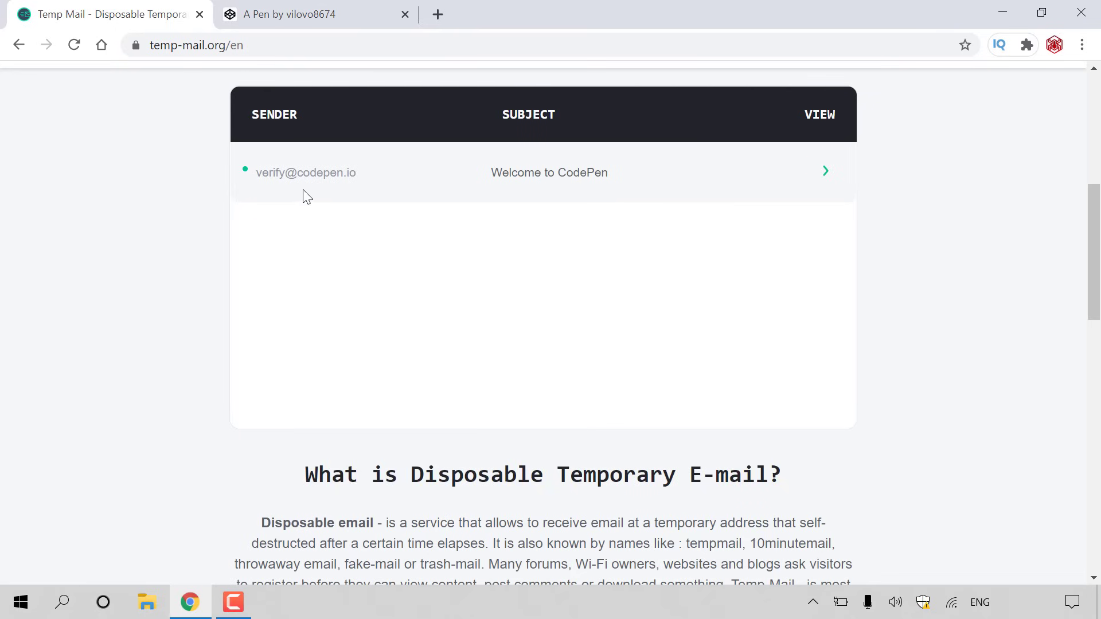
{"action": "left_click", "coordinate": [542, 181]}
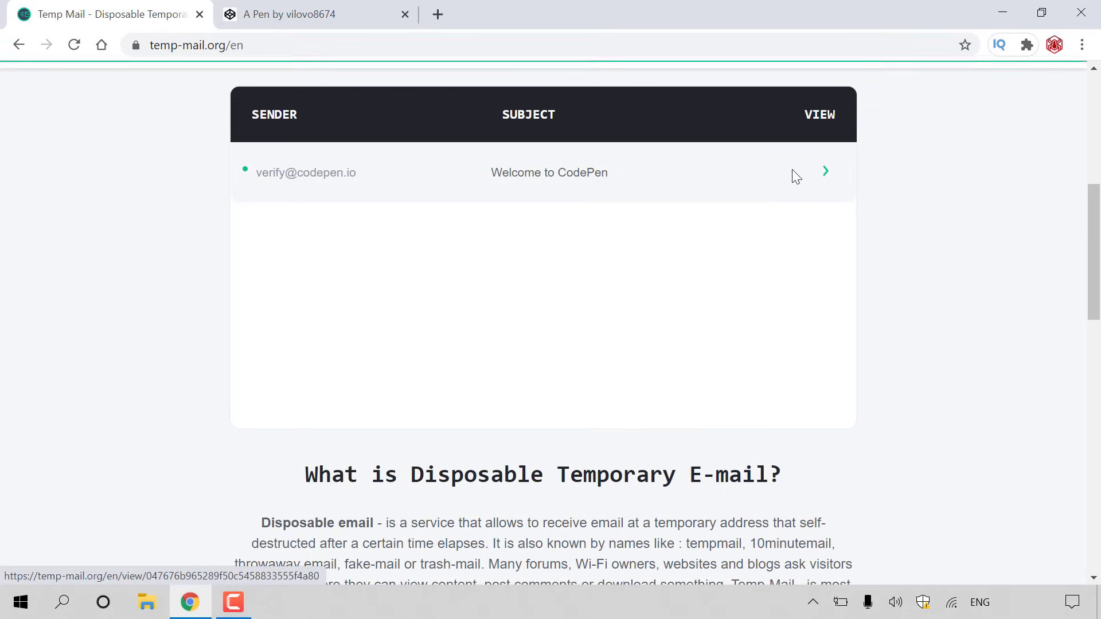
- Read the Welcome to CodePen message and follow its 'Click to Verify Email' link
{"action": "left_click", "coordinate": [823, 172]}
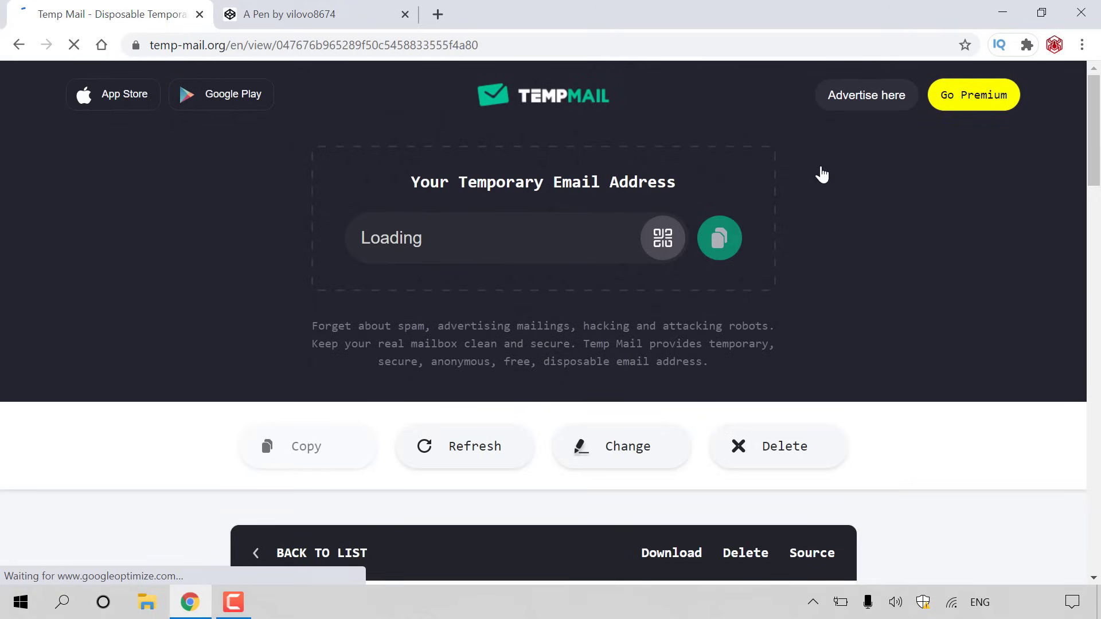
{"action": "scroll", "coordinate": [822, 174], "scroll_direction": "down", "scroll_amount": 10}
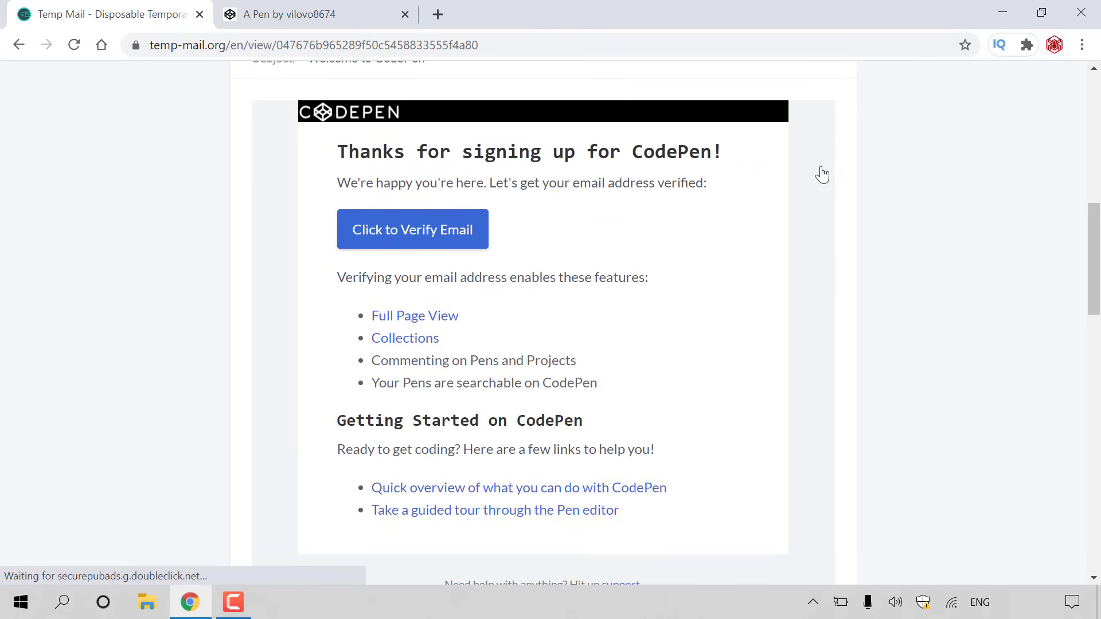
{"action": "scroll", "coordinate": [822, 173], "scroll_direction": "up", "scroll_amount": 1}
{"action": "scroll", "coordinate": [822, 173], "scroll_direction": "down", "scroll_amount": 1}
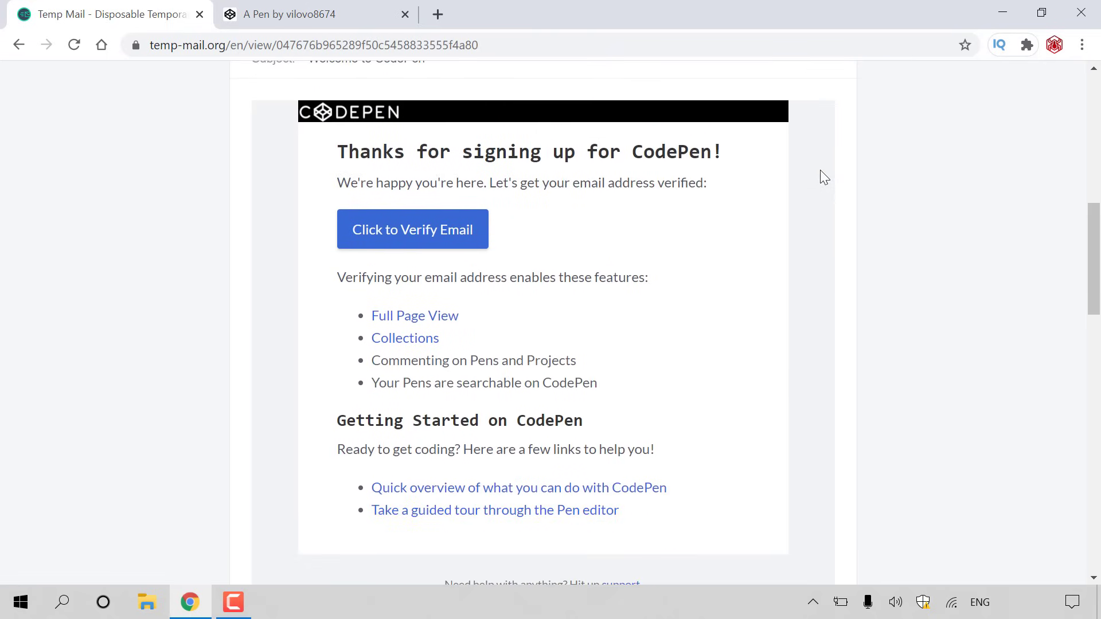
{"action": "scroll", "coordinate": [820, 170], "scroll_direction": "up", "scroll_amount": 1}
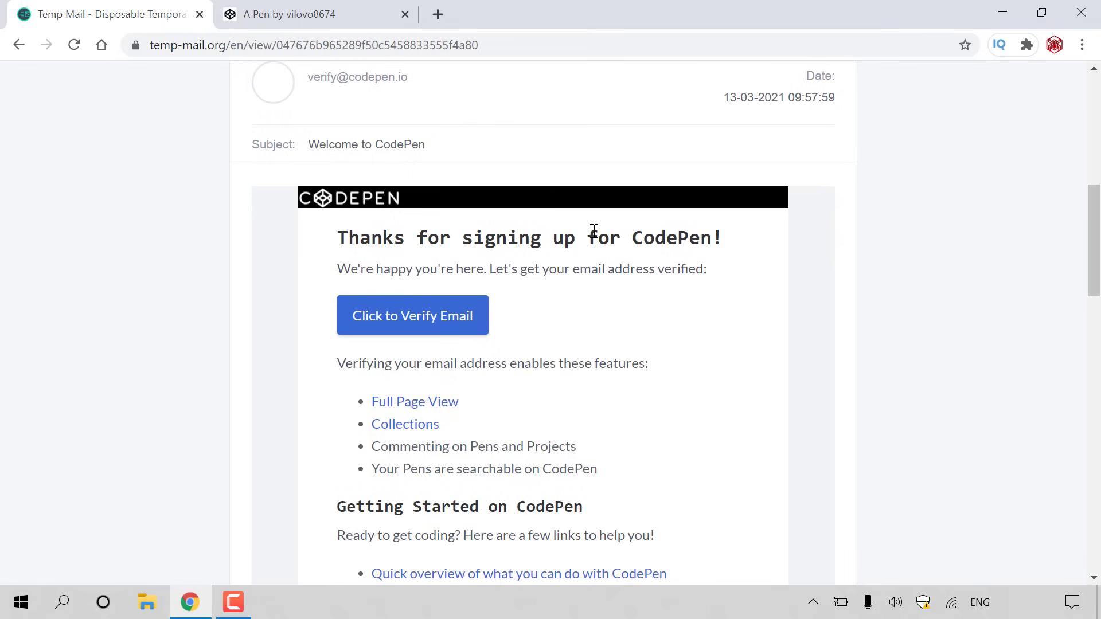
{"action": "left_click", "coordinate": [405, 329]}
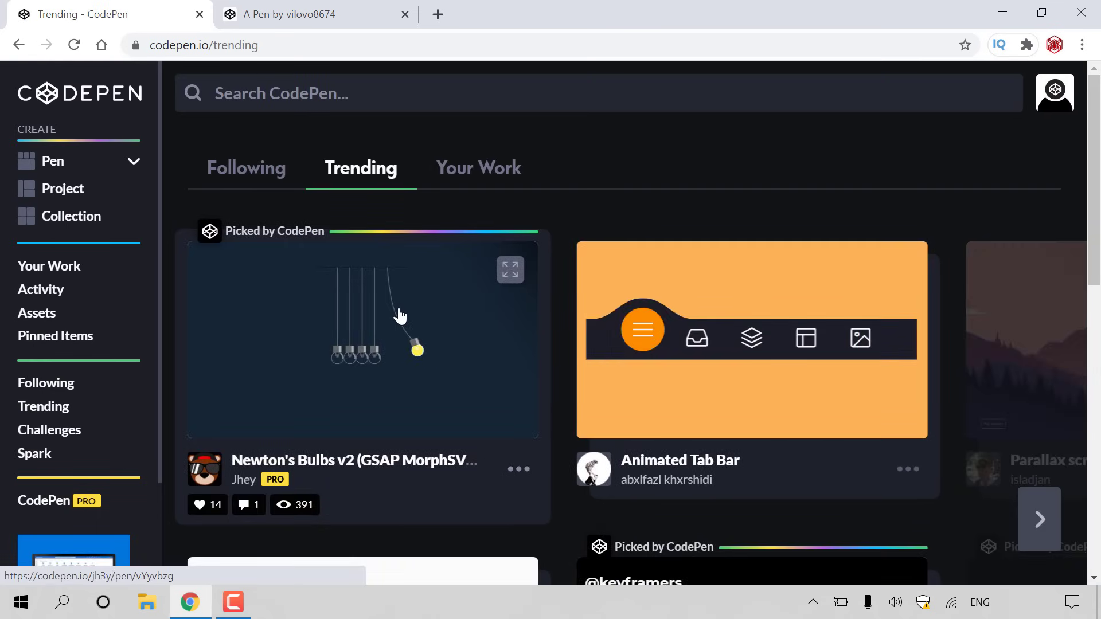
- Open the CodePen account menu from the avatar at the top right
{"action": "left_click", "coordinate": [1057, 108]}
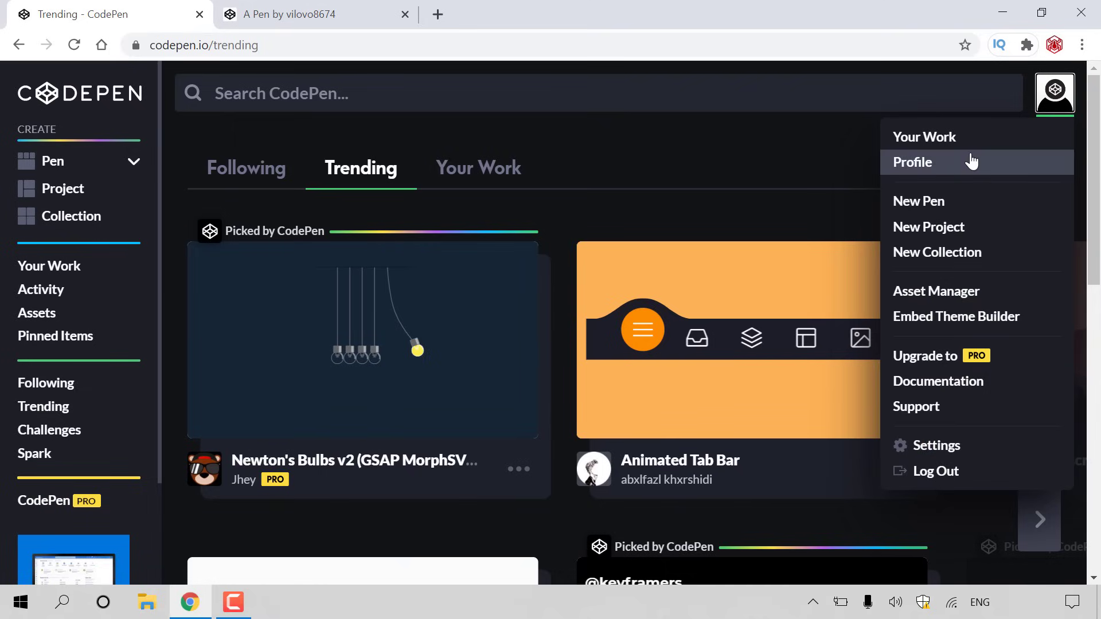